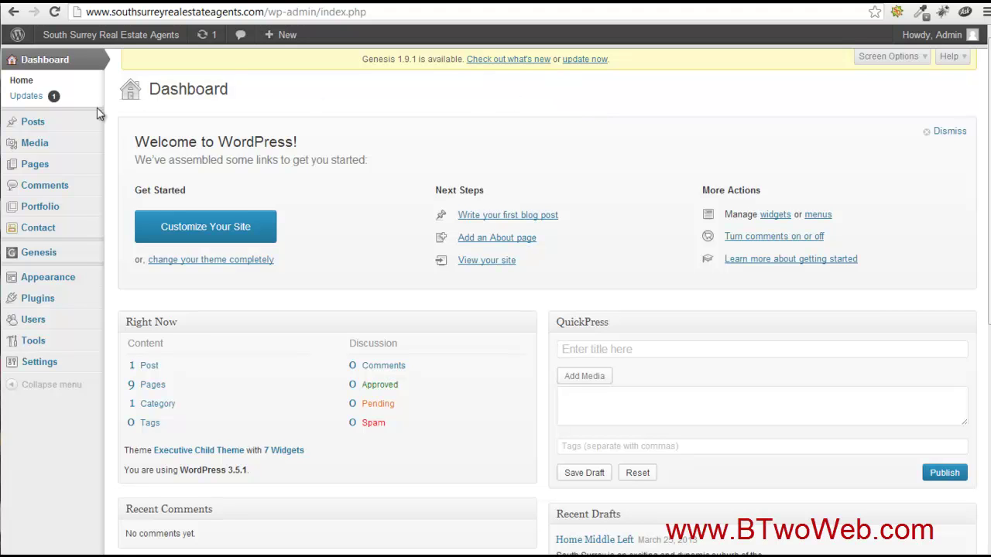
# - Add a new post category named "Test"
pyautogui.moveTo(26, 126)
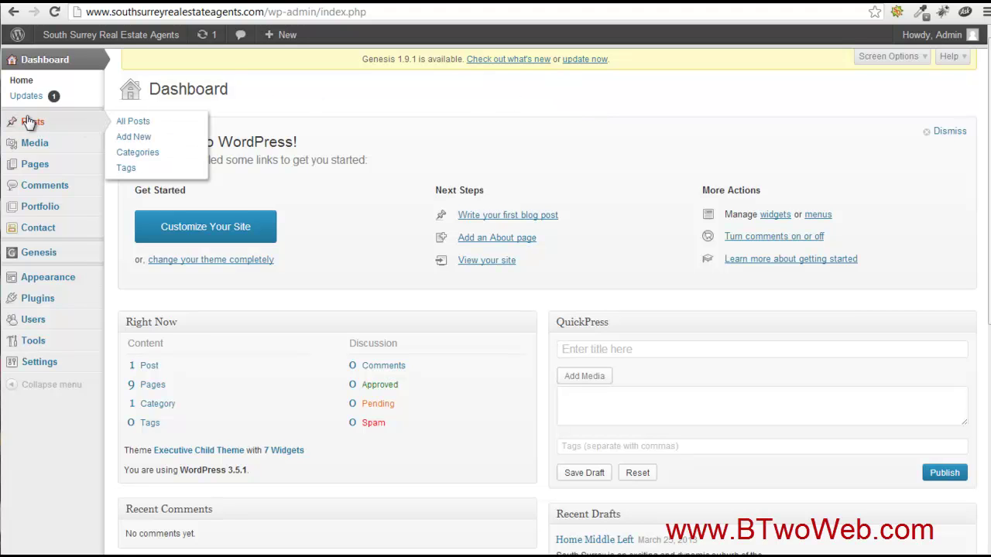
pyautogui.click(142, 154)
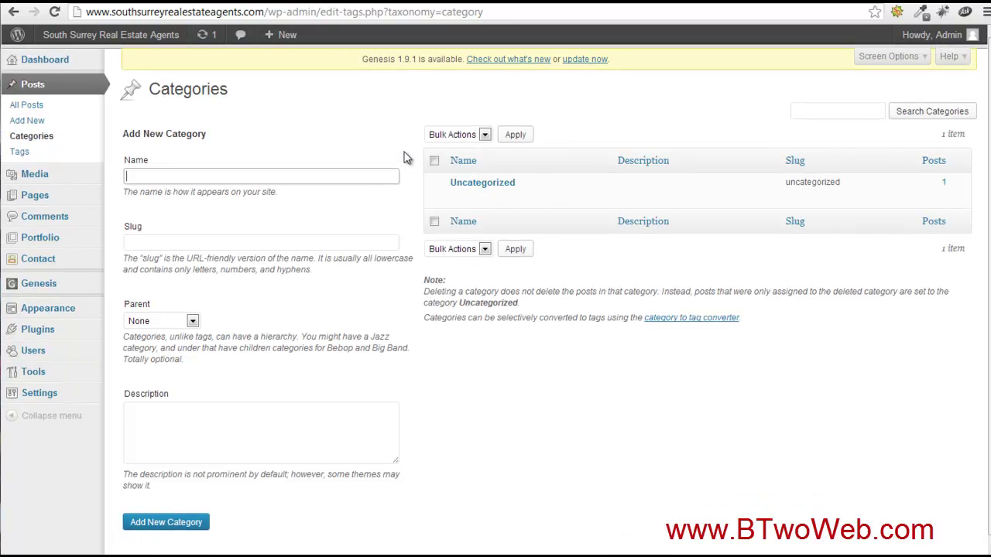
pyautogui.click(276, 174)
pyautogui.write('Test')
pyautogui.click(158, 524)
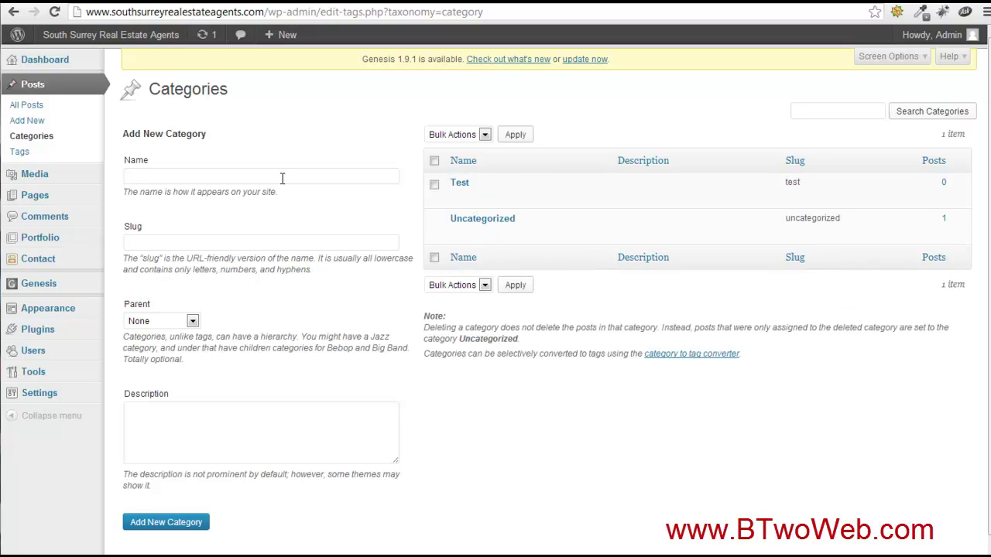
# - Start a new post and look over the live site's home page from the banner to the articles list
pyautogui.click(29, 122)
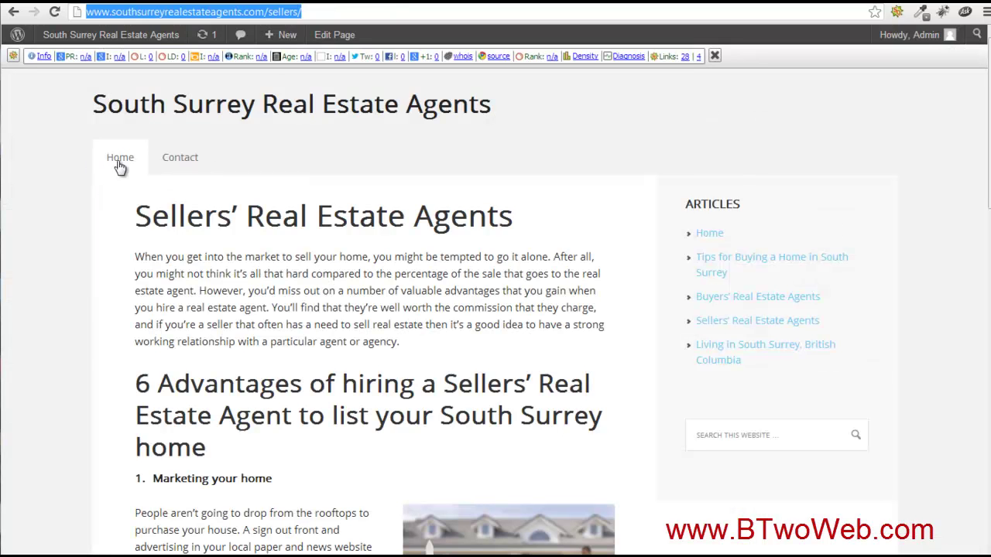
pyautogui.click(119, 160)
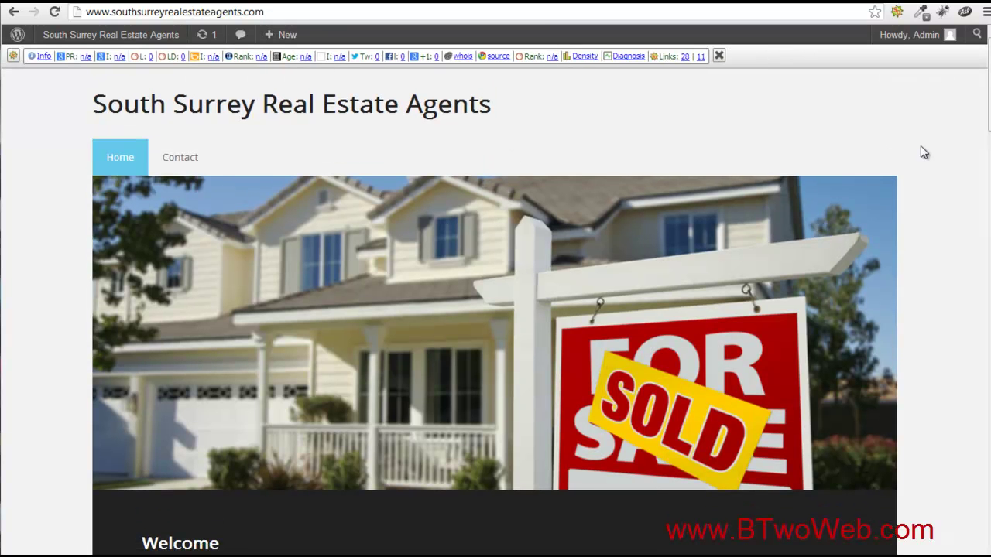
pyautogui.scroll(-8, 920, 152)
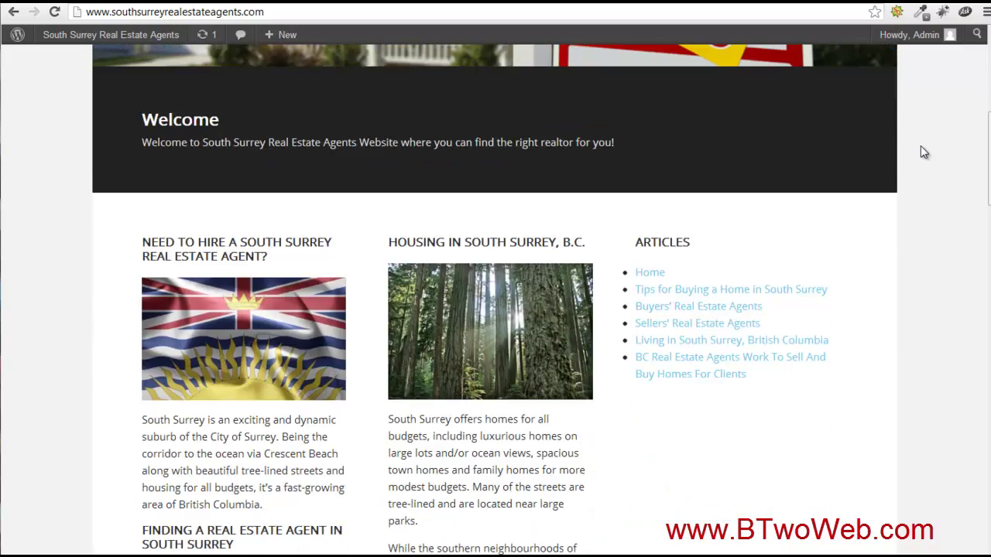
pyautogui.scroll(-3, 921, 153)
pyautogui.scroll(11, 920, 153)
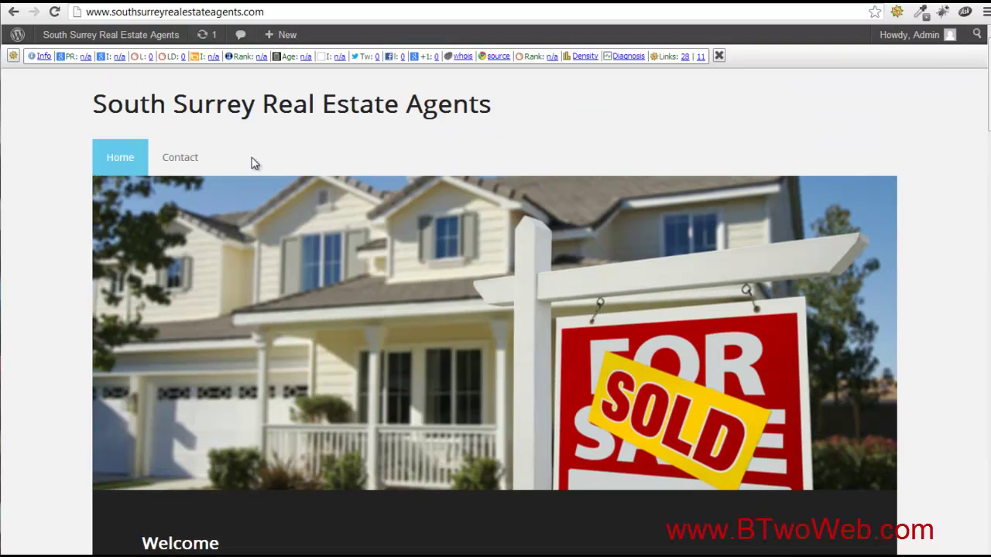
pyautogui.scroll(-5, 948, 135)
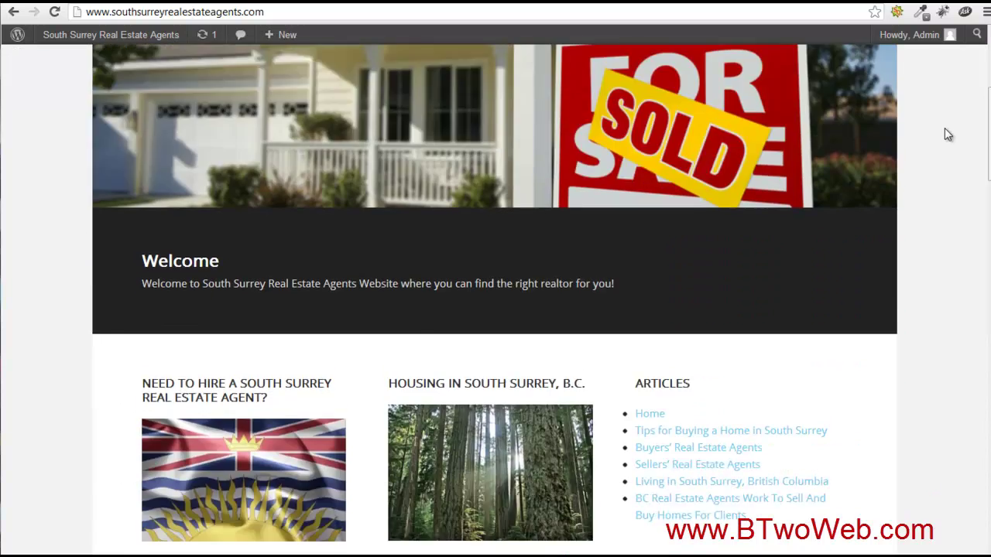
pyautogui.scroll(5, 947, 134)
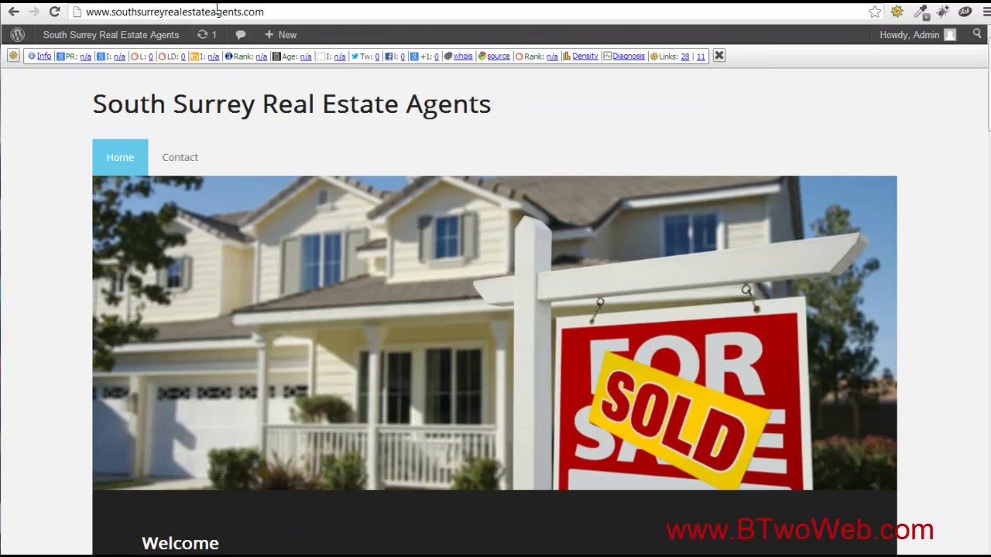
pyautogui.click(86, 10)
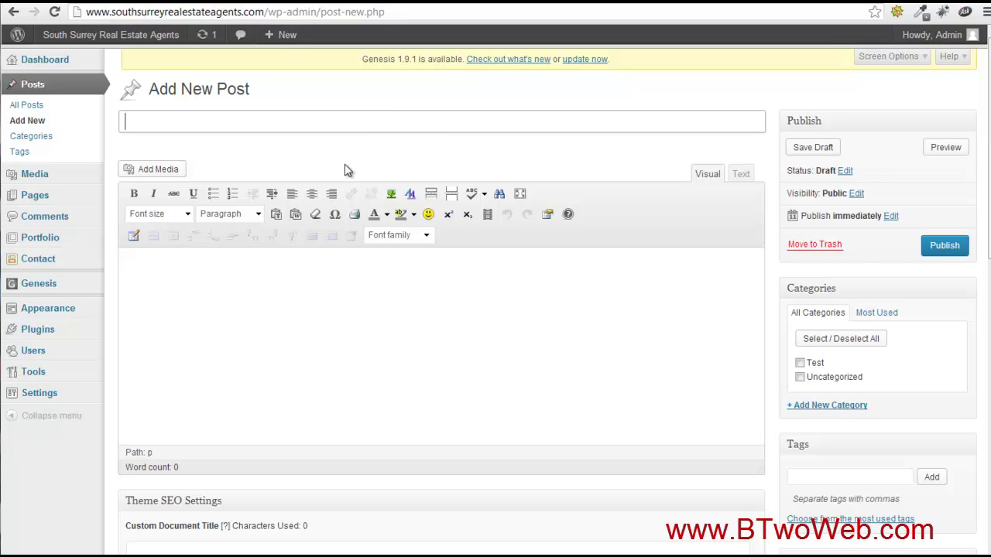
# - Copy the three paragraphs under "Real Estate Agents And Home Sellers" from Notepad into the post body and title the post "Title"
pyautogui.moveTo(291, 551)
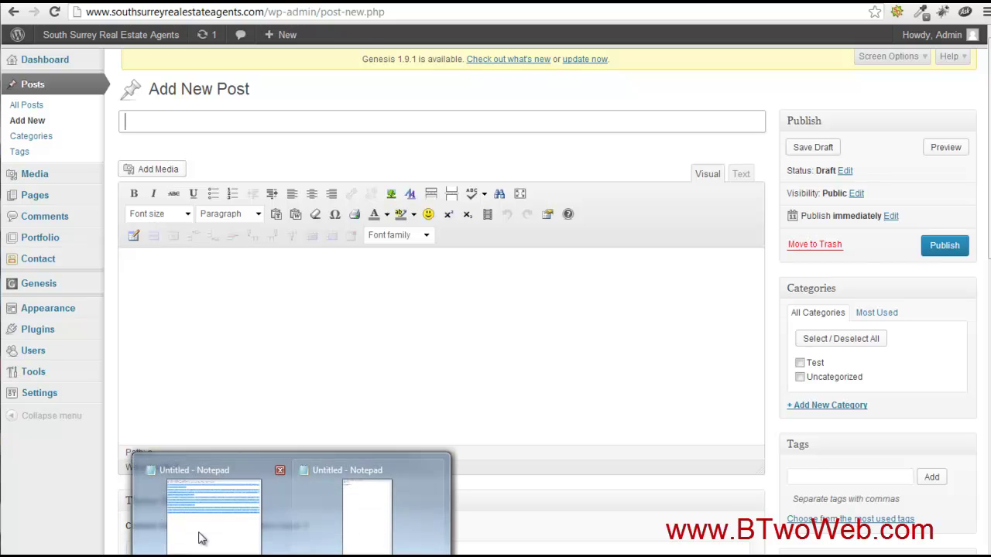
pyautogui.click(234, 537)
pyautogui.moveTo(366, 219); pyautogui.dragTo(377, 271)
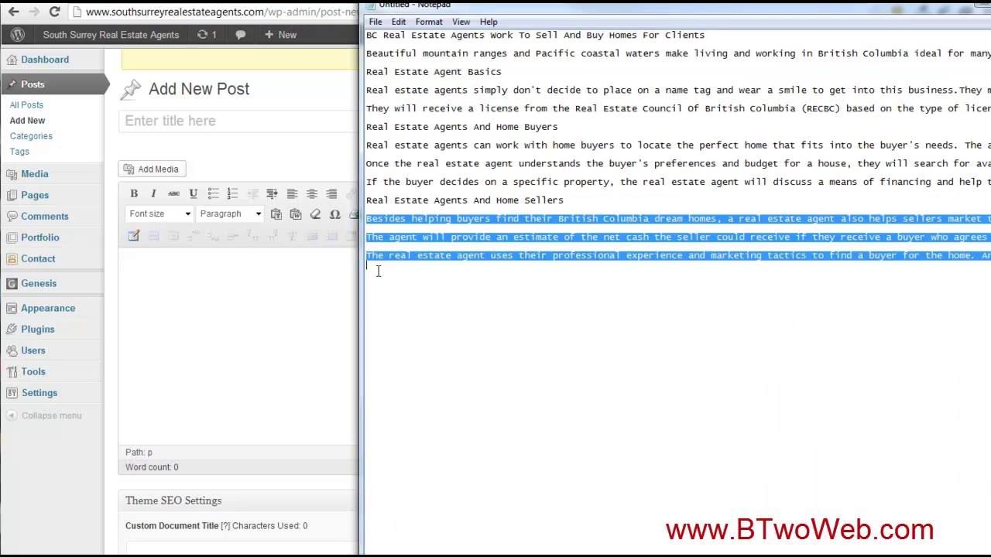
pyautogui.click(247, 319)
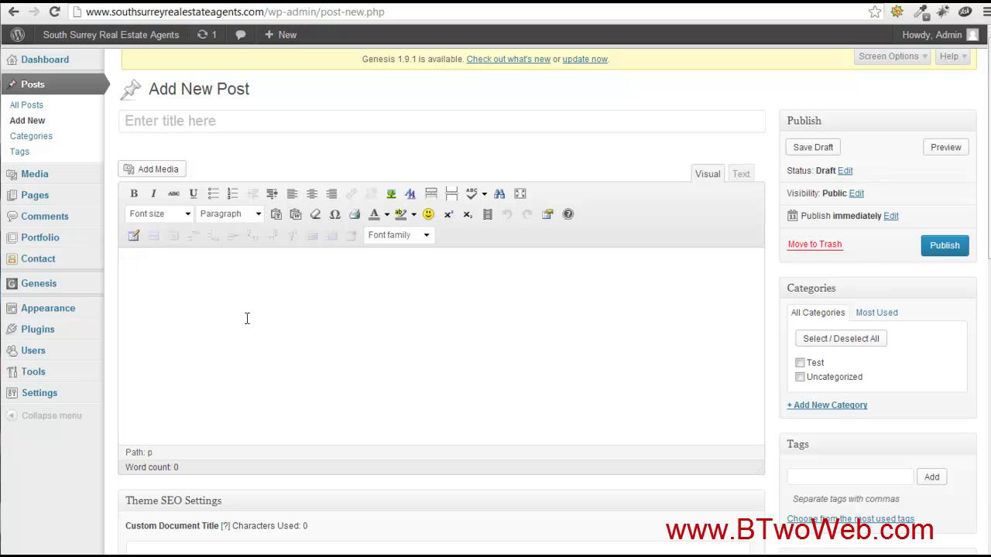
pyautogui.write("Besides helping buyers find their British Columbia dream homes, a real estate agent also helps sellers market their properties to potential buyers. When a seller hires a real estate agent, the agent speaks with the seller concerning the property as they find out as much information as they can in regards to the location of the home, type of home being sold and the house's condition.Then the agent finds out the market value of other homes being sold in the area as this helps the seller decide on the best listing price to place on the home.  The agent will provide an estimate of the net cash the seller could receive if they receive a buyer who agrees to the home's asking price. Then the real estate agent will place the home on one of two listings that the seller's chooses: an exclusive listing that gives the brokerage the sole right into selling a home or a multiple listing where other agents and brokerages can sell the house.  The real estate agent uses their professional experience and marketing tactics to find a buyer for the home. Any time the agent receives a bid through a written offer of purchase, the information is given to the seller as the seller can decide to accept the bid, make a counter-offer or reject it completely. Once the seller decides on a bid, the real estate agent ensures the closing transaction is completed on the seller's behalf.")
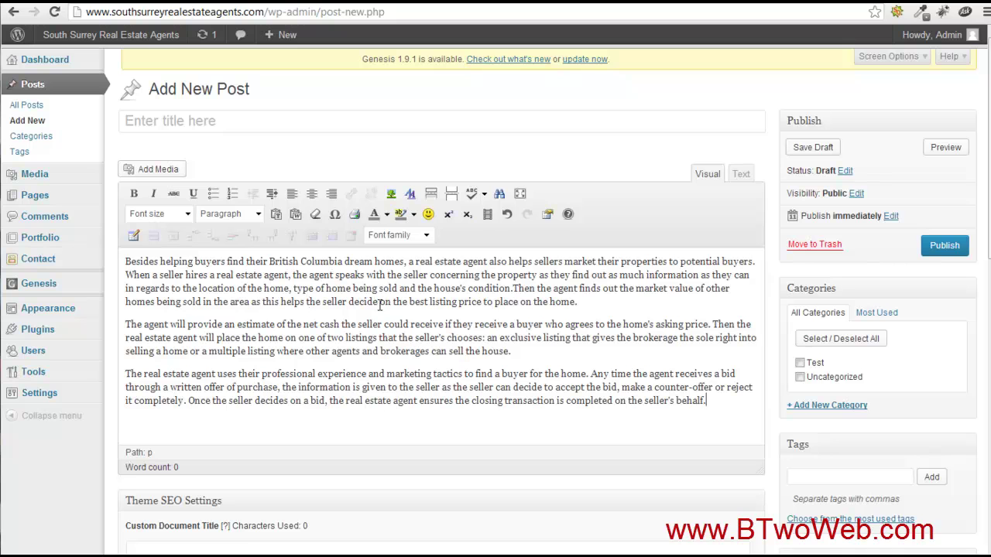
pyautogui.click(332, 112)
pyautogui.write('Title')
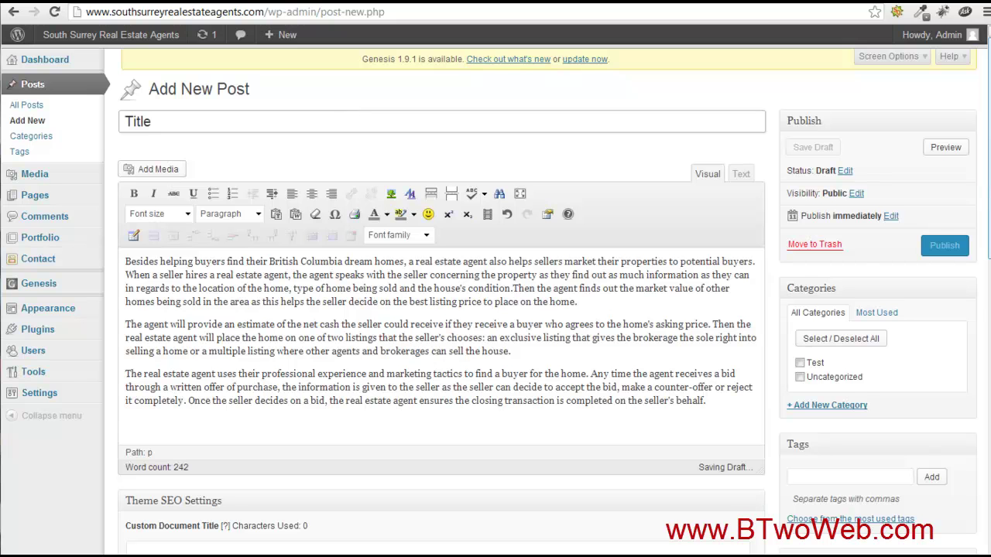
# - Assign the post to the Test category
pyautogui.scroll(-3, 851, 217)
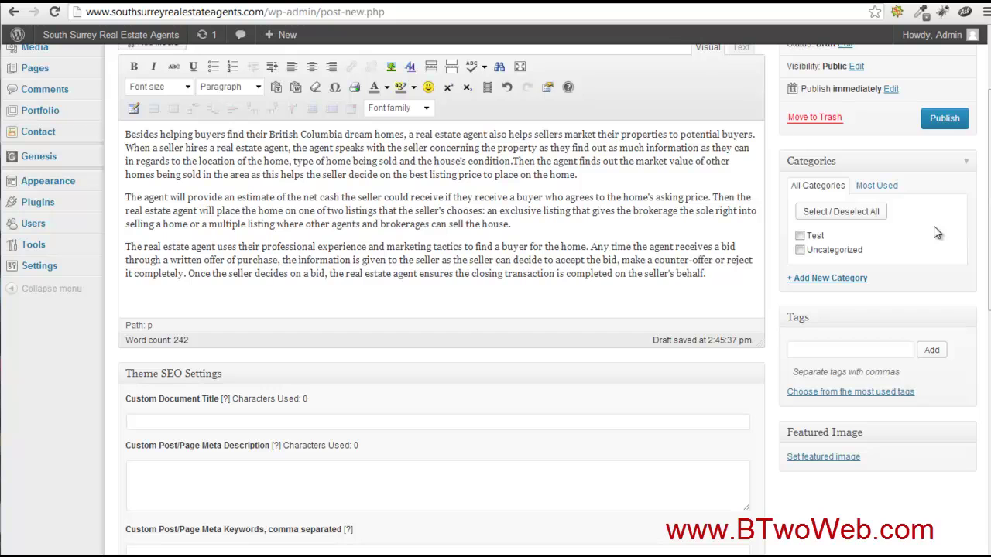
pyautogui.click(801, 238)
pyautogui.click(825, 346)
pyautogui.scroll(1, 821, 347)
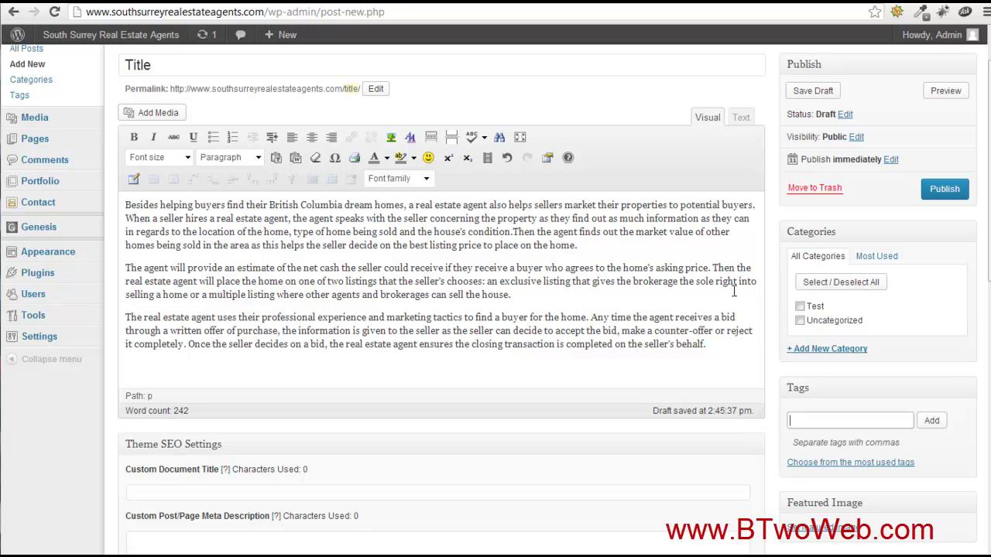
pyautogui.click(800, 307)
# - Look over the post's Theme SEO Settings and publish the post
pyautogui.scroll(-2, 492, 281)
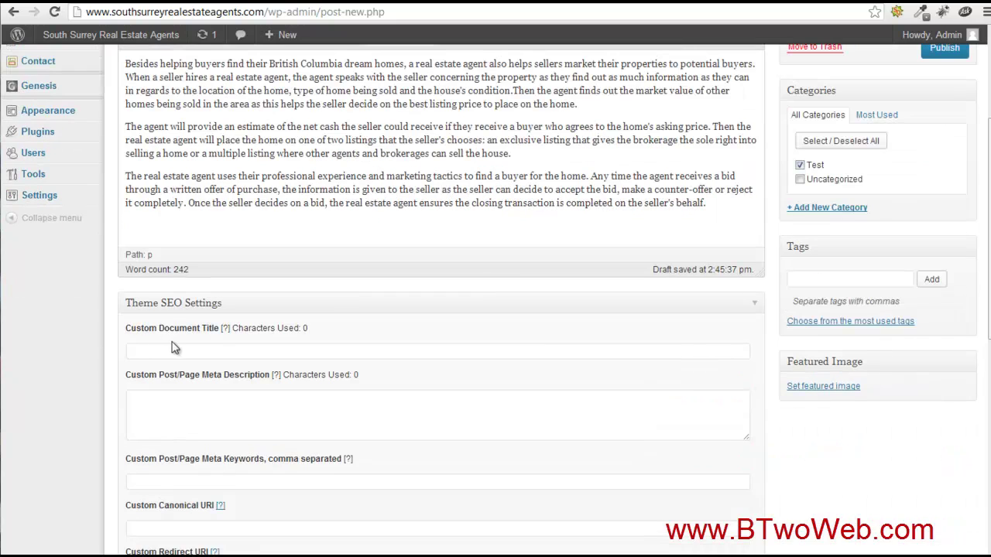
pyautogui.scroll(-2, 582, 379)
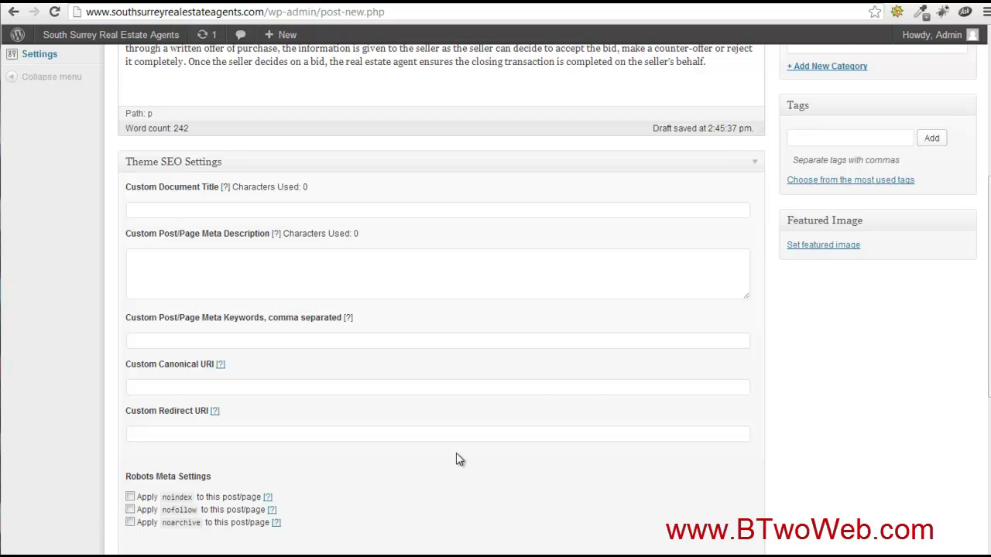
pyautogui.scroll(5, 456, 459)
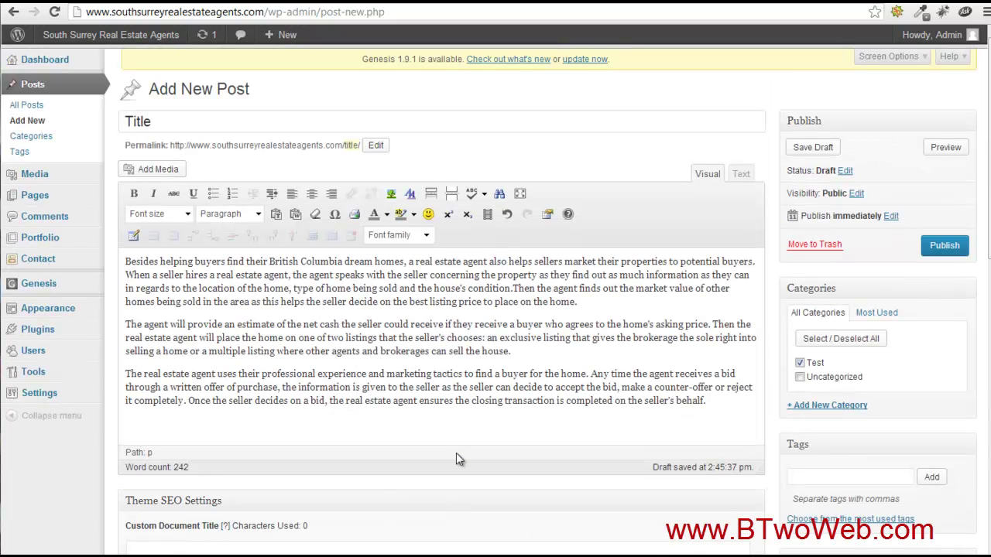
pyautogui.click(372, 123)
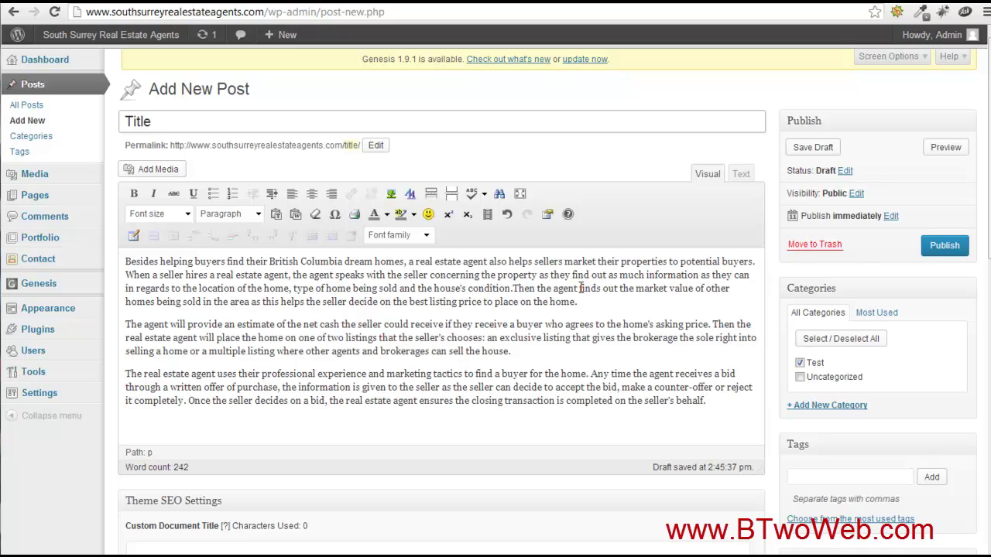
pyautogui.click(950, 246)
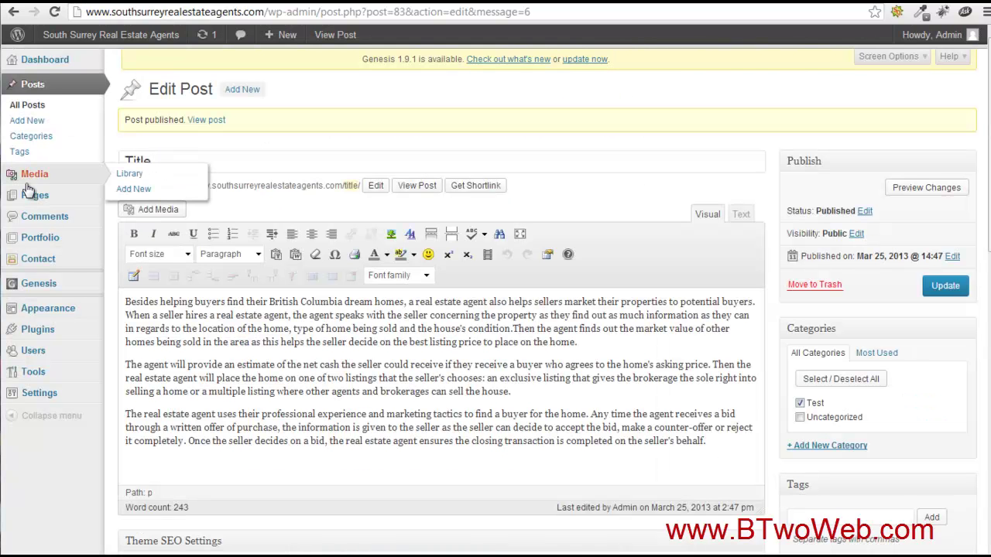
# - Create a new page titled "Blog" and assign it the Blog template
pyautogui.moveTo(17, 197)
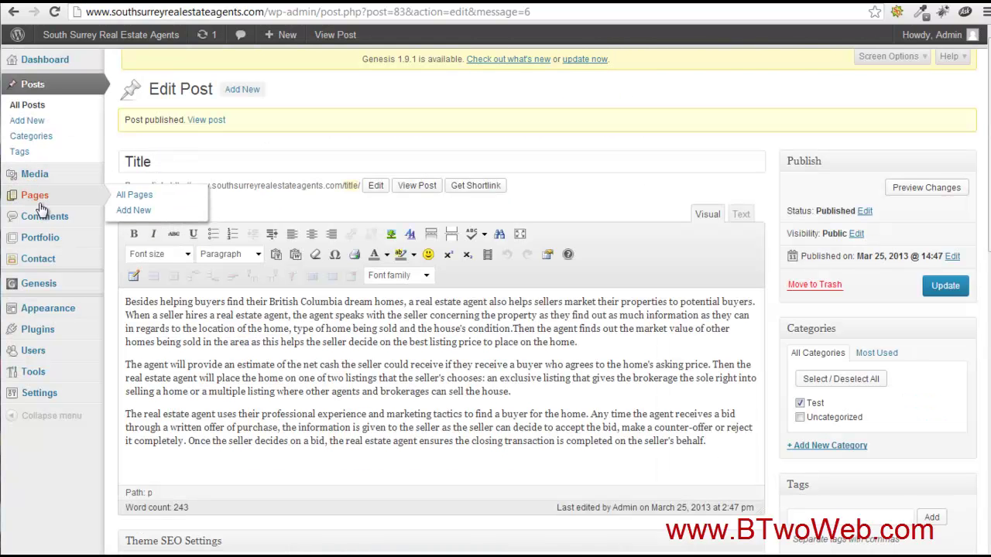
pyautogui.click(125, 211)
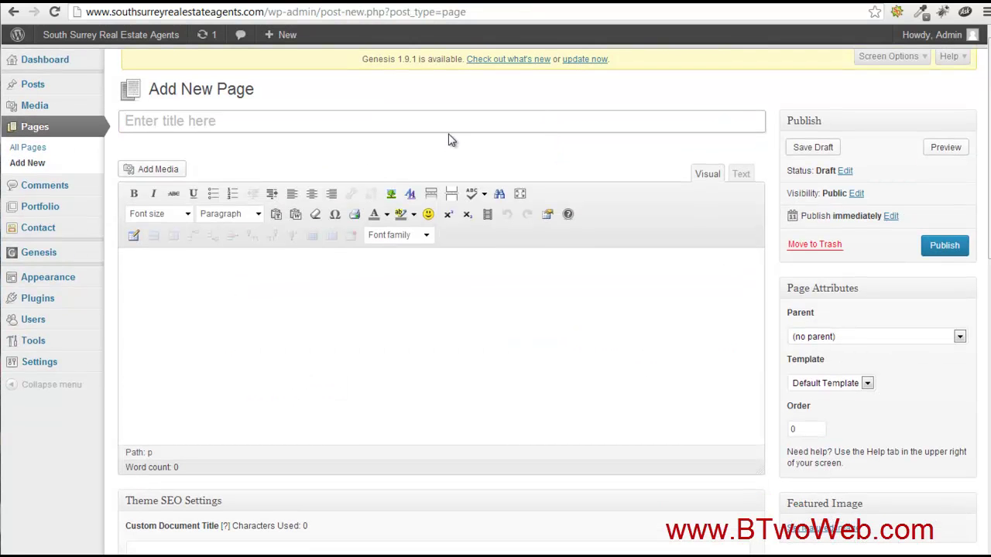
pyautogui.write('Blog')
pyautogui.click(421, 303)
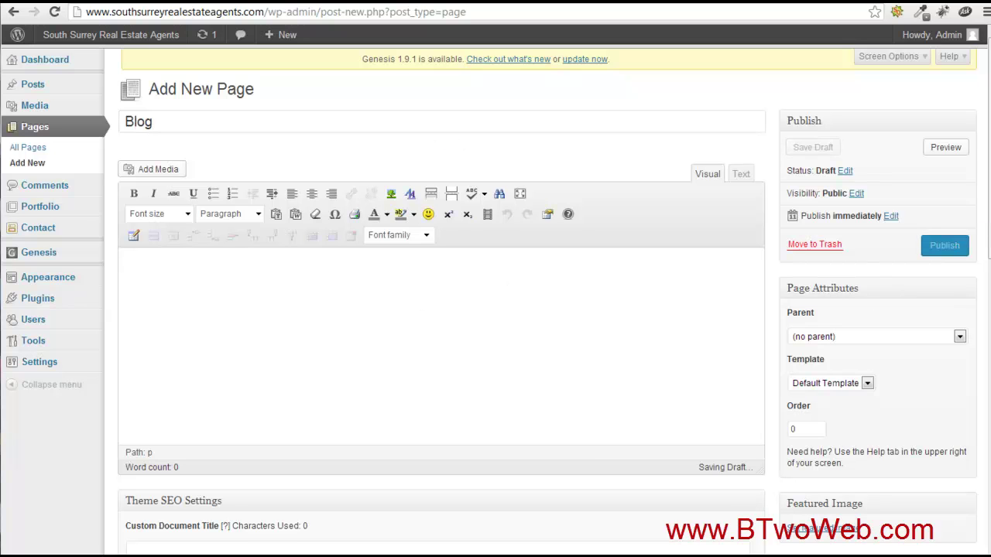
pyautogui.scroll(-1, 875, 309)
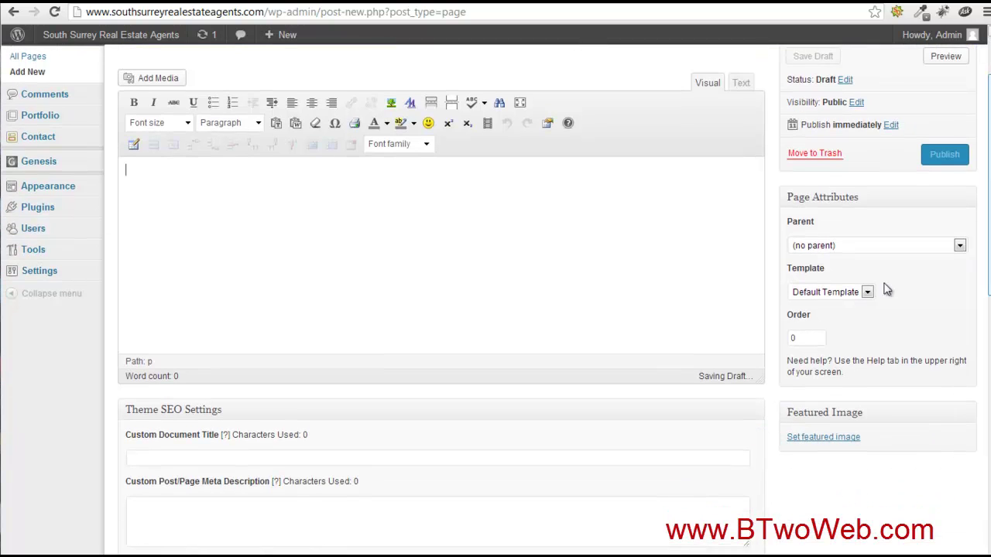
pyautogui.click(867, 293)
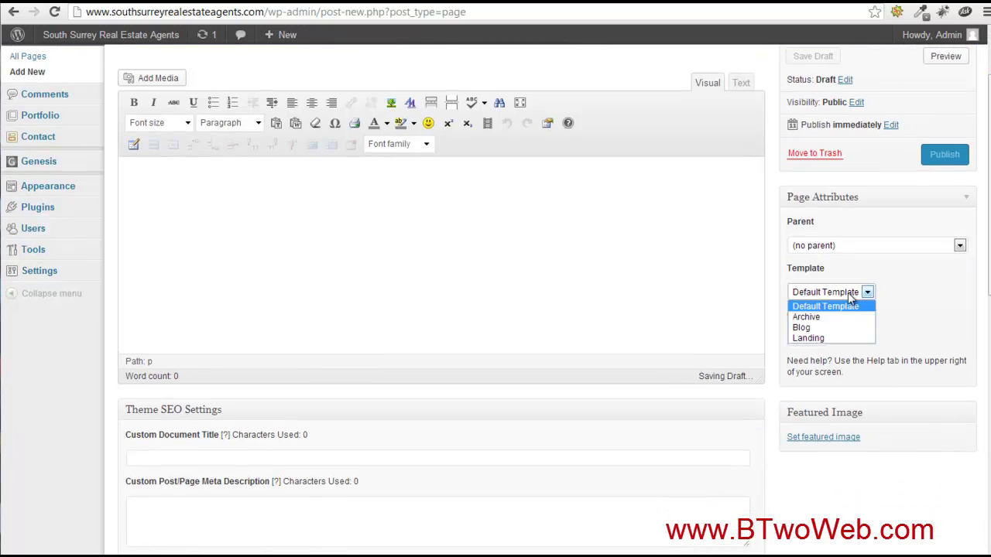
pyautogui.click(804, 328)
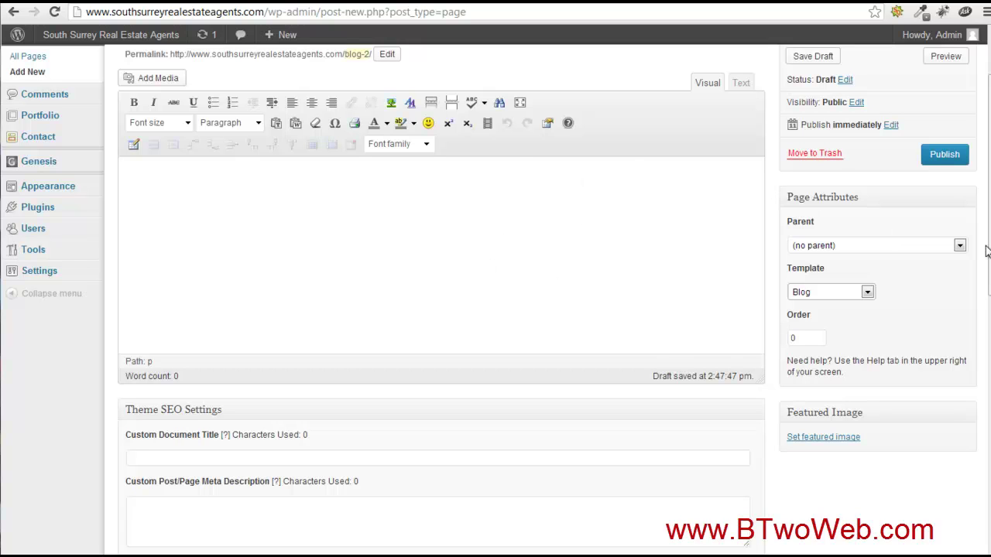
# - Look over the page's Theme SEO Settings and publish the Blog page
pyautogui.scroll(-2, 418, 327)
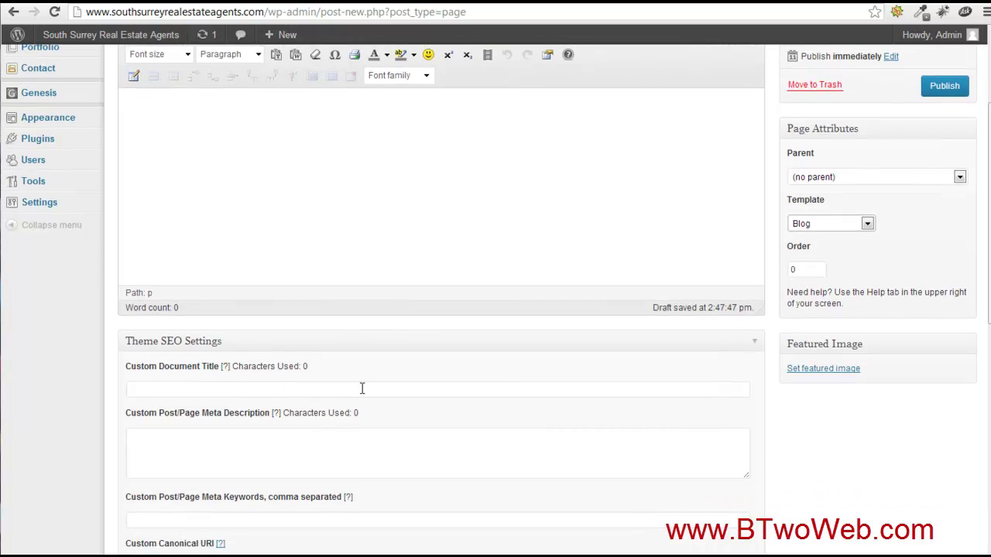
pyautogui.scroll(5, 895, 283)
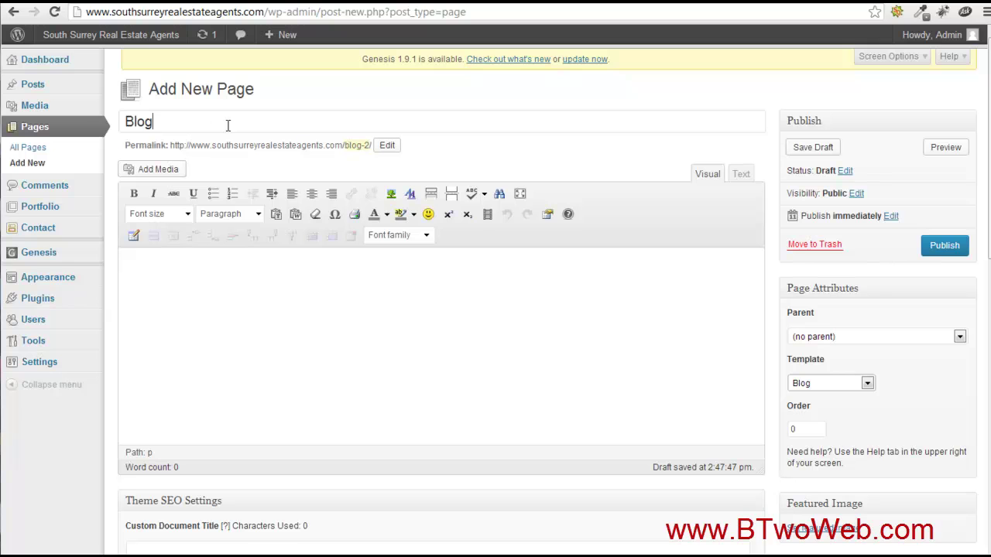
pyautogui.click(948, 248)
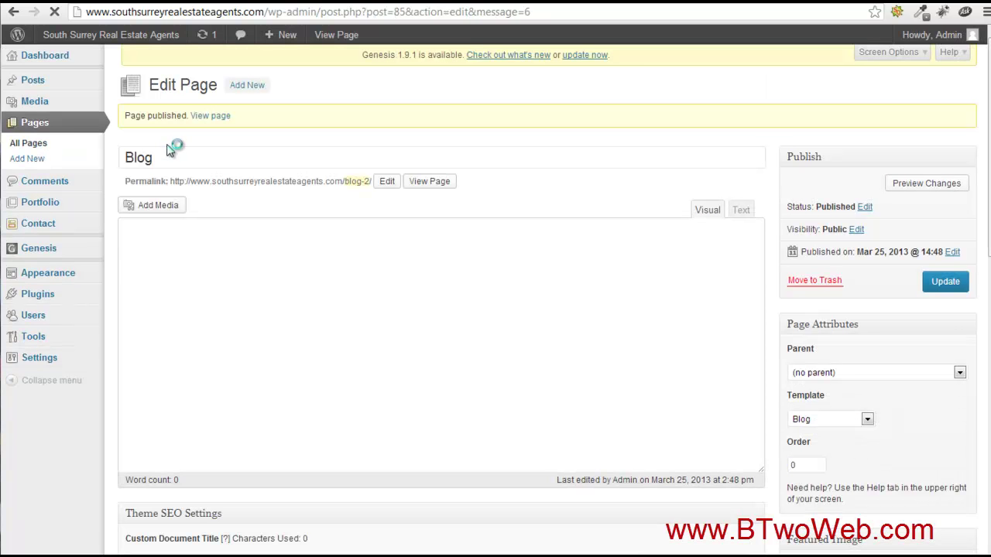
# - Copy the Blog page's permalink, open it on the live site and examine the posts listed there
pyautogui.moveTo(172, 185); pyautogui.dragTo(373, 186)
pyautogui.hotkey('ctrl', 'c')
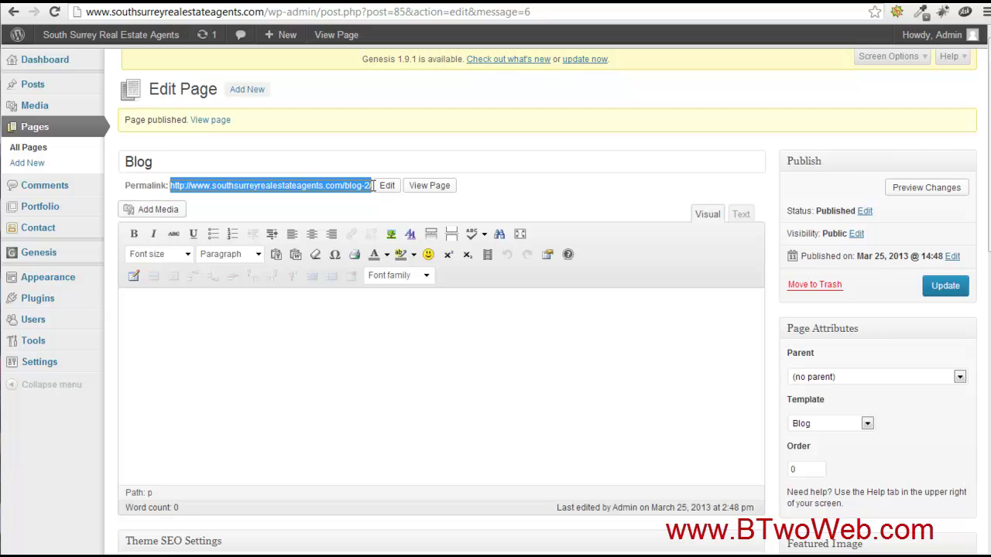
pyautogui.click(319, 1)
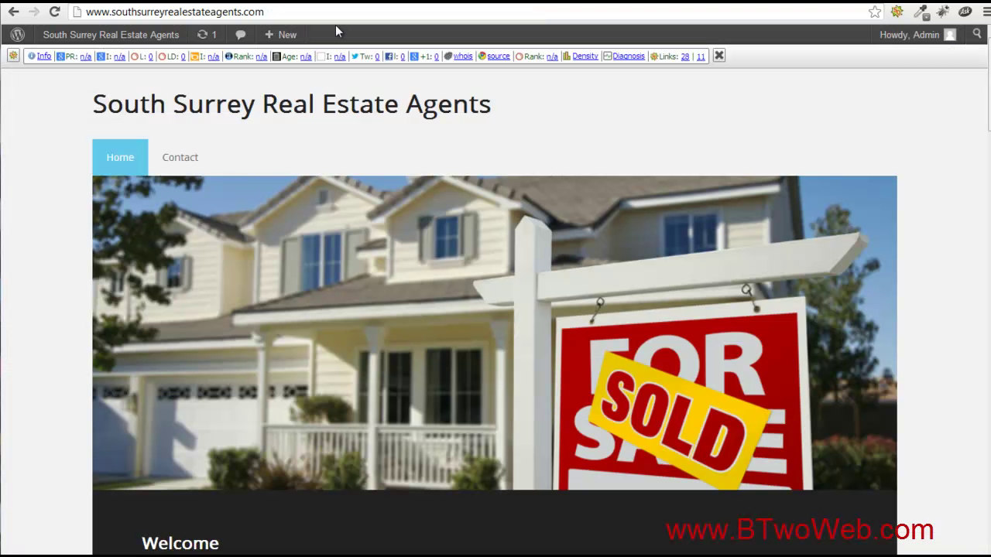
pyautogui.click(342, 13)
pyautogui.hotkey('ctrl', 'v')
pyautogui.press('Return')
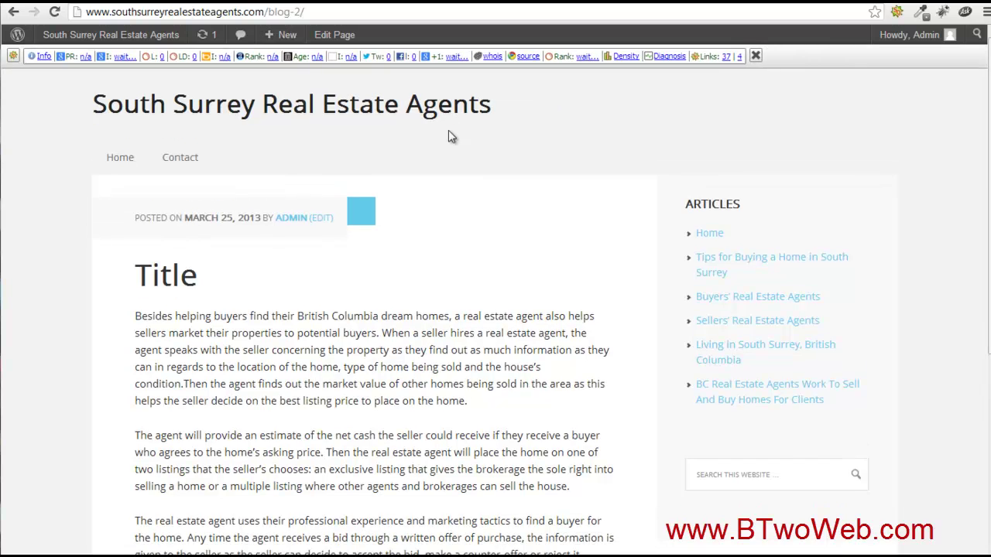
pyautogui.scroll(-5, 495, 179)
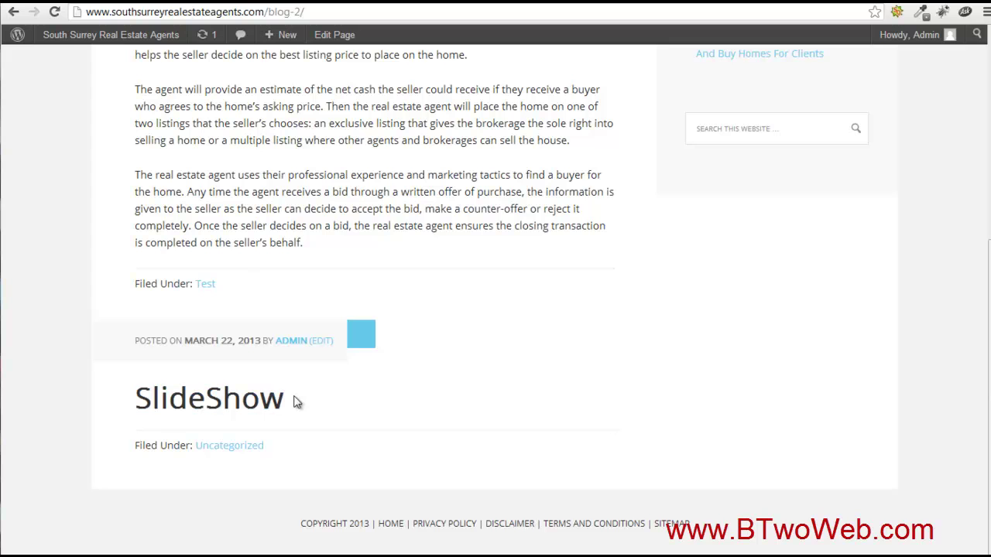
# - Examine how the live Blog page lists the "Title" and "SlideShow" posts, including the first post's opening text, and return to the page editor
pyautogui.scroll(5, 407, 379)
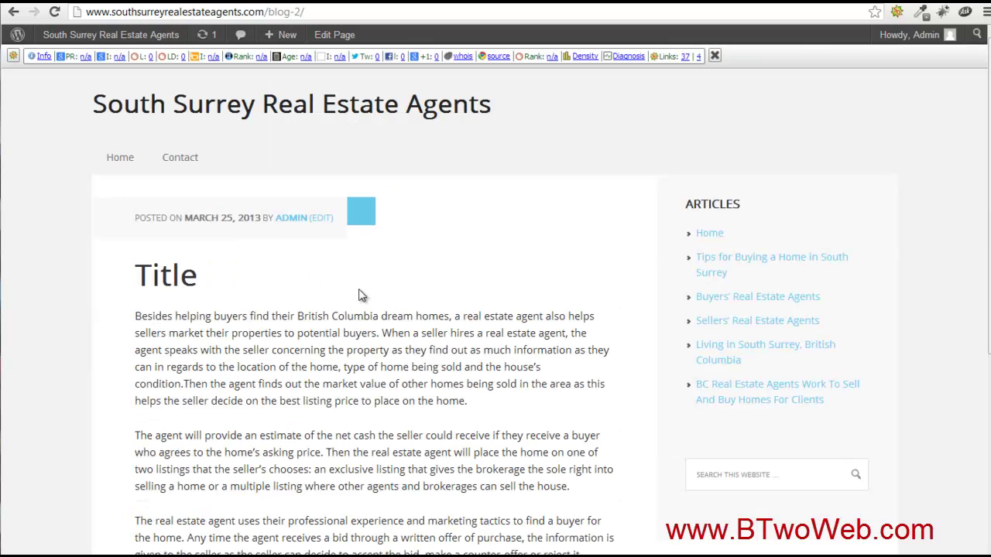
pyautogui.scroll(-5, 352, 402)
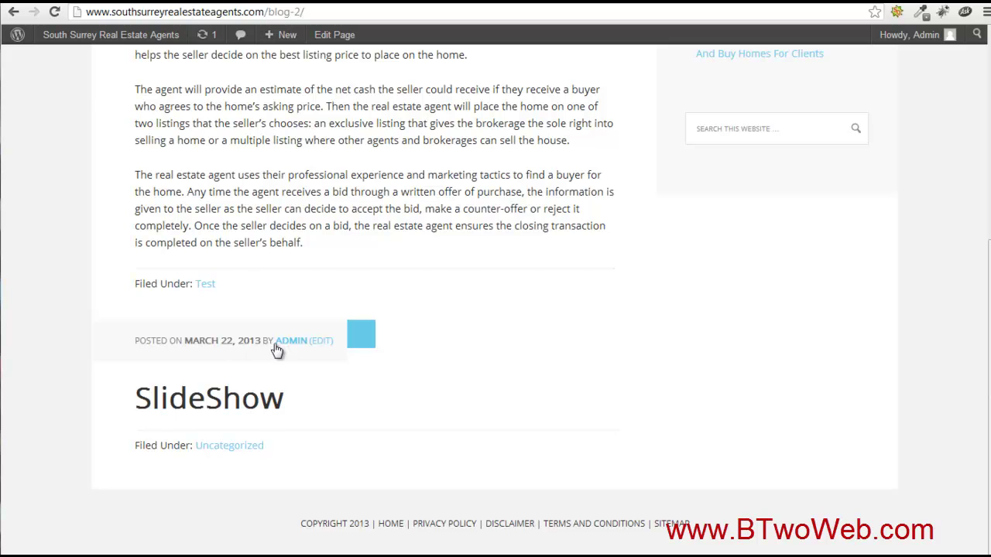
pyautogui.scroll(5, 394, 344)
pyautogui.scroll(-5, 405, 261)
pyautogui.scroll(3, 232, 310)
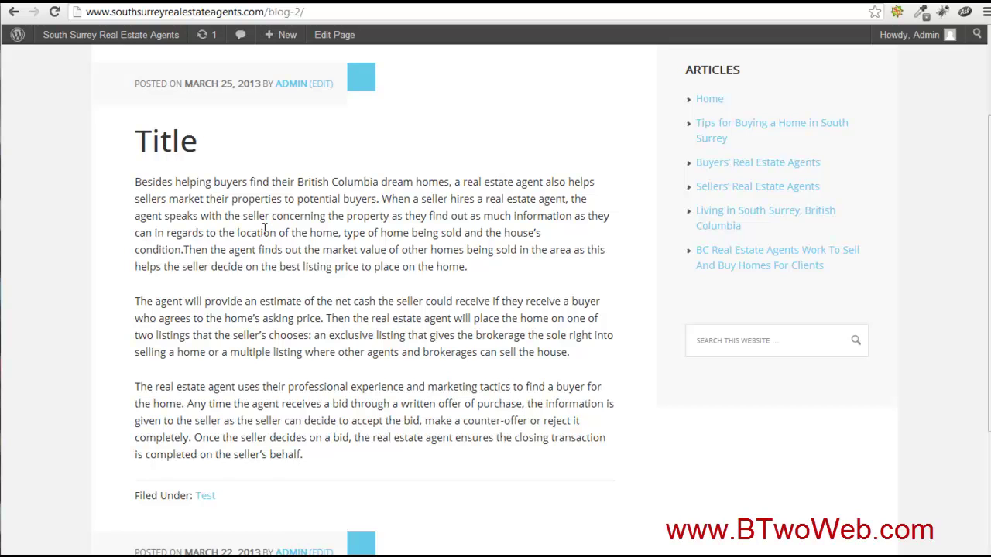
pyautogui.moveTo(135, 182); pyautogui.dragTo(469, 273)
pyautogui.click(353, 232)
pyautogui.scroll(-3, 361, 335)
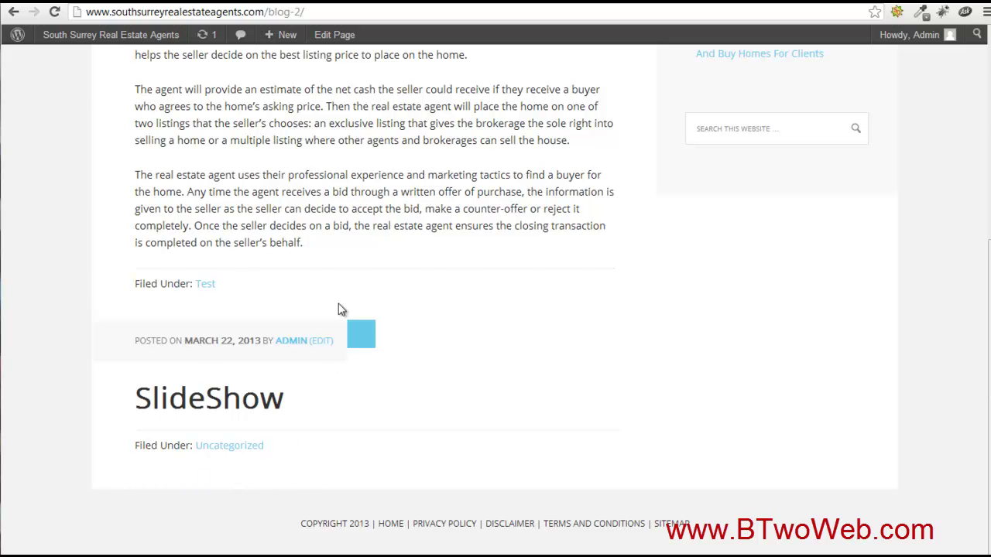
pyautogui.scroll(5, 339, 309)
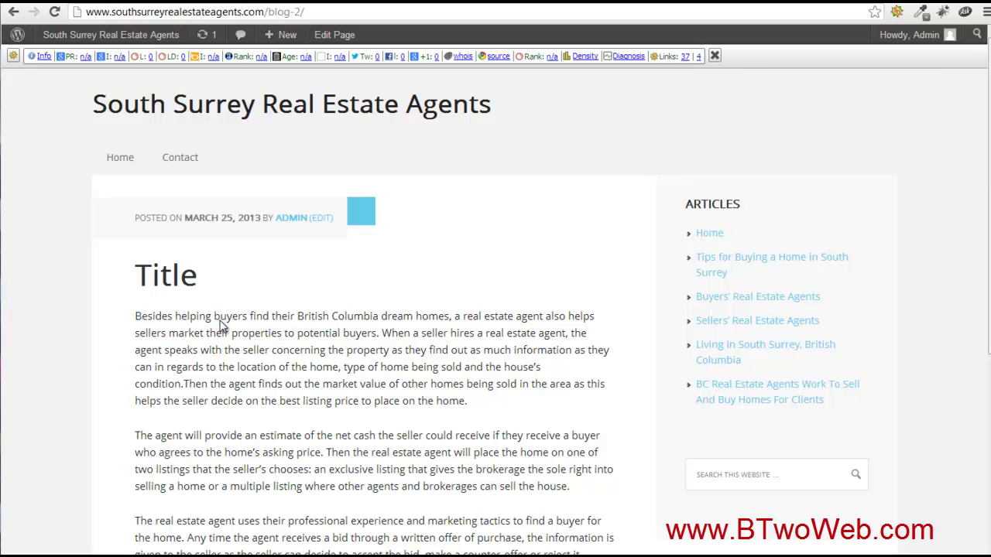
pyautogui.moveTo(136, 316); pyautogui.dragTo(415, 366)
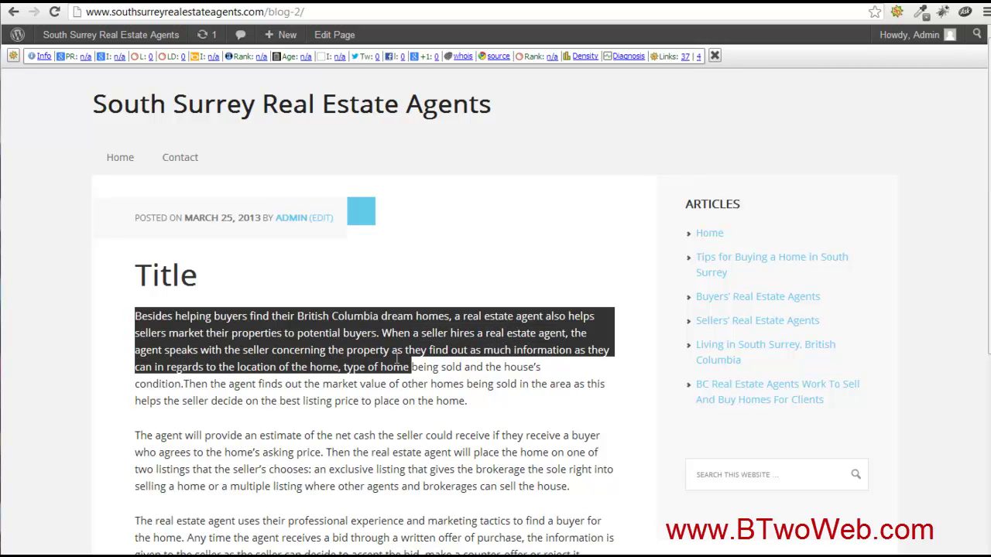
pyautogui.click(213, 316)
pyautogui.scroll(-1, 277, 308)
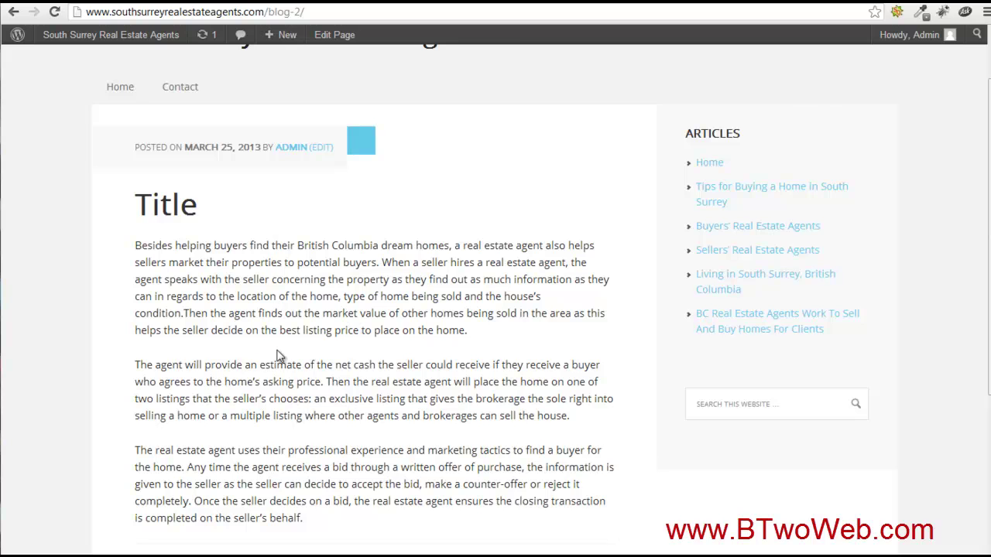
pyautogui.scroll(1, 277, 350)
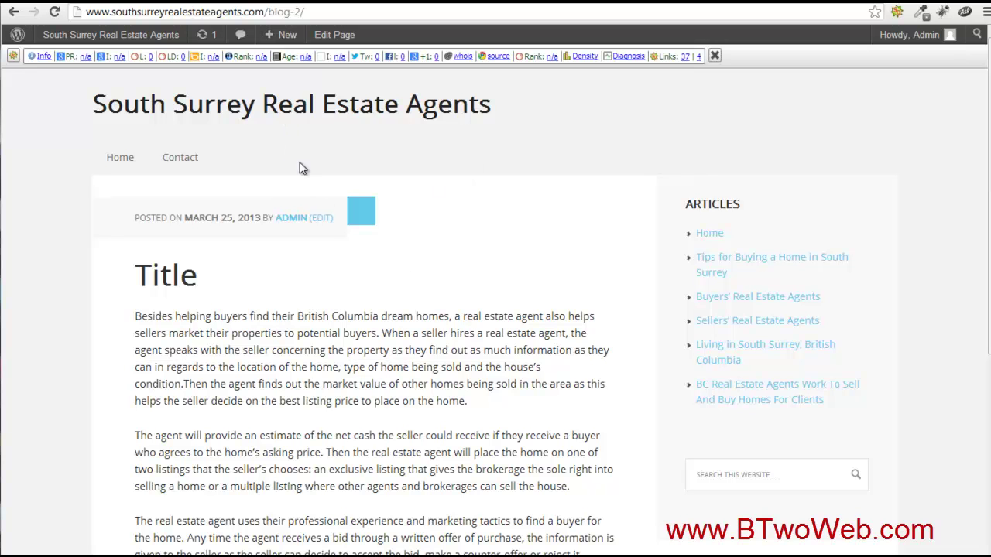
pyautogui.scroll(-5, 443, 167)
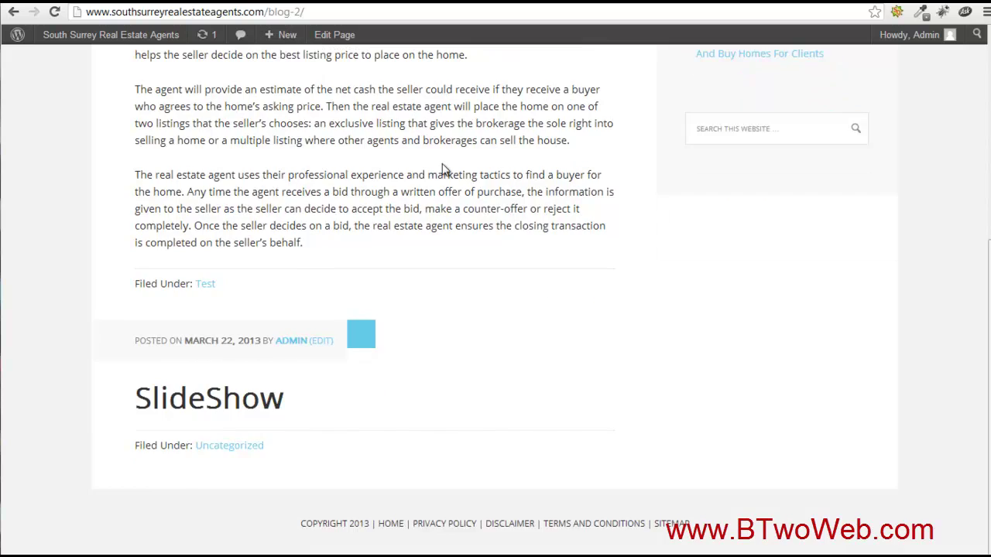
pyautogui.scroll(5, 445, 169)
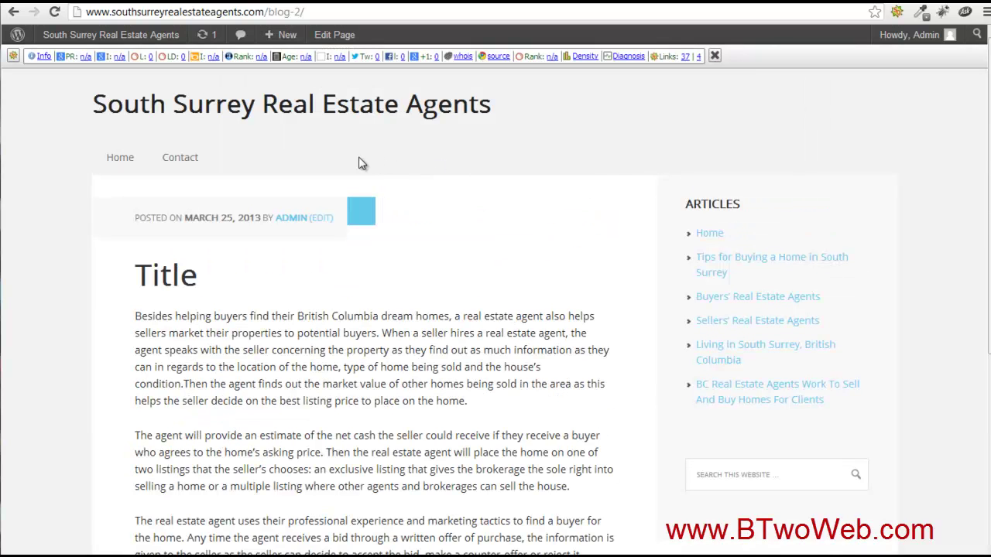
pyautogui.click(77, 2)
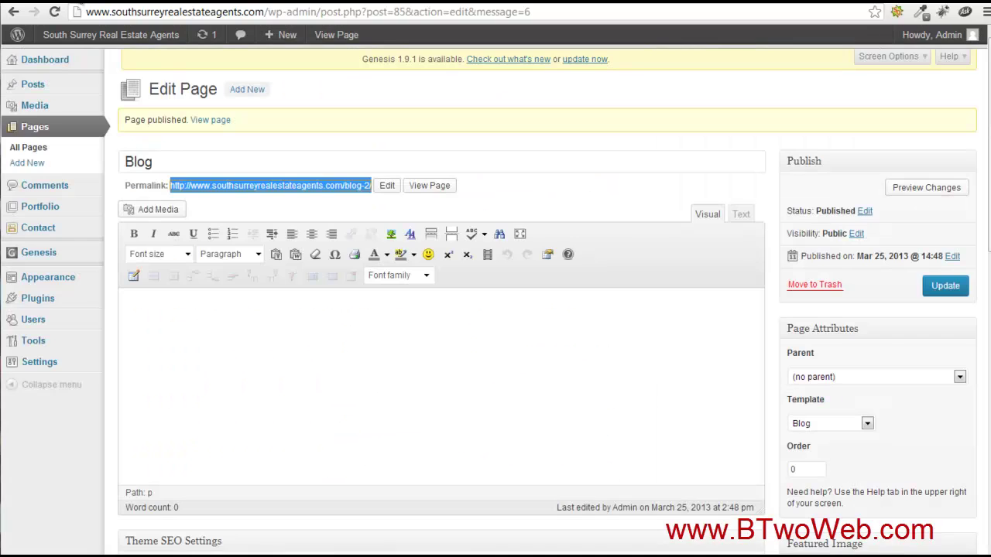